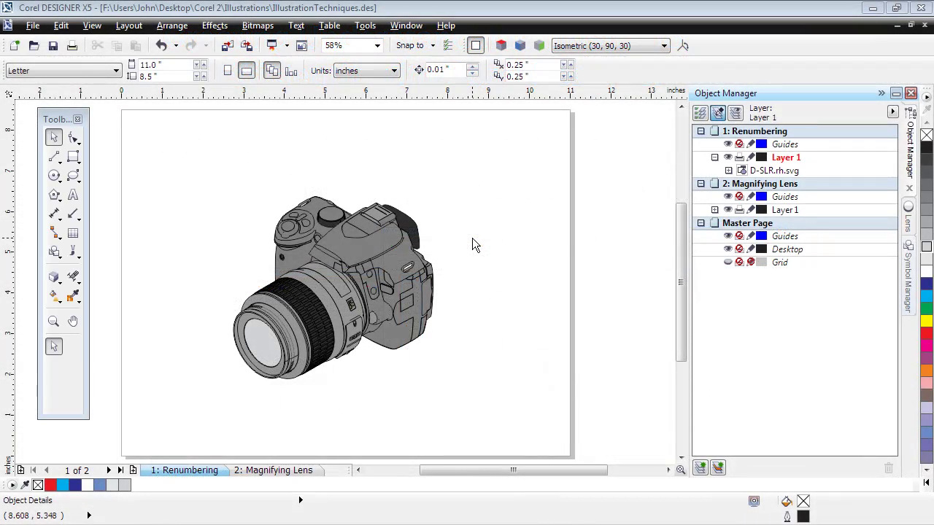
# Step: Select the camera illustration, D-SLR.rh.svg, on the Renumbering page
pyautogui.click(405, 269)
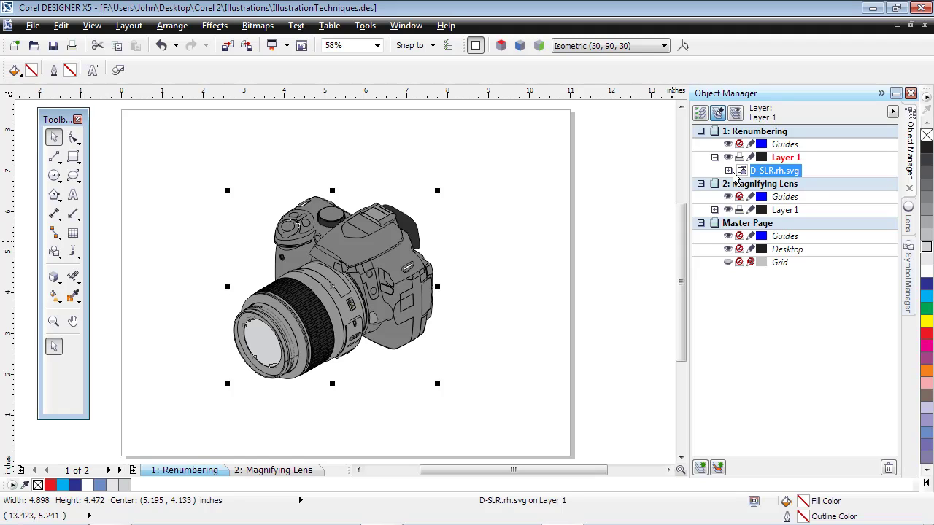
# Step: Expand D-SLR.rh.svg in the Object Manager down to its fill group's parts, such as lensbloc62
pyautogui.click(729, 171)
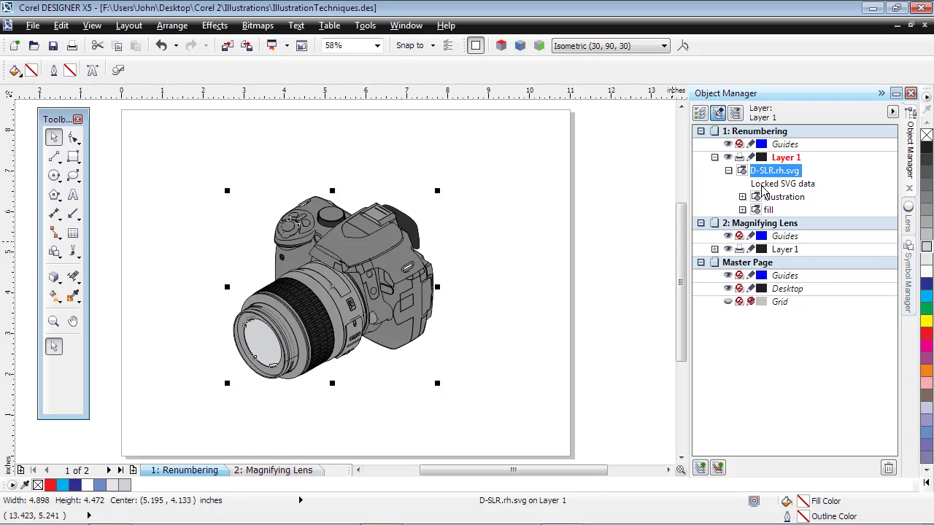
pyautogui.click(775, 184)
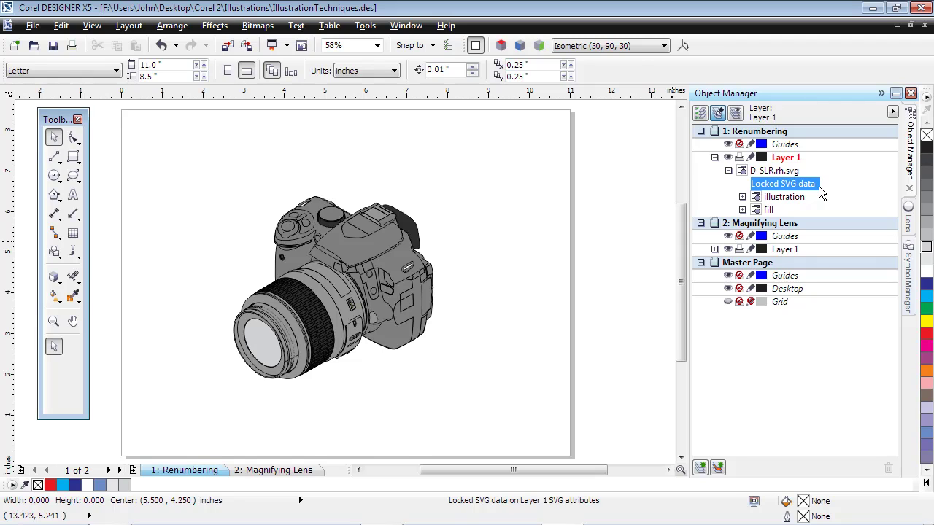
pyautogui.click(787, 199)
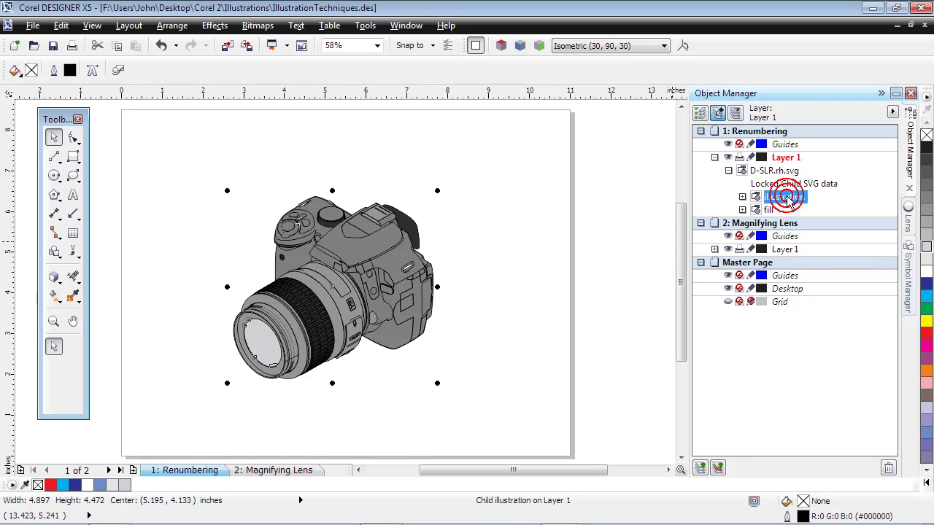
pyautogui.click(769, 210)
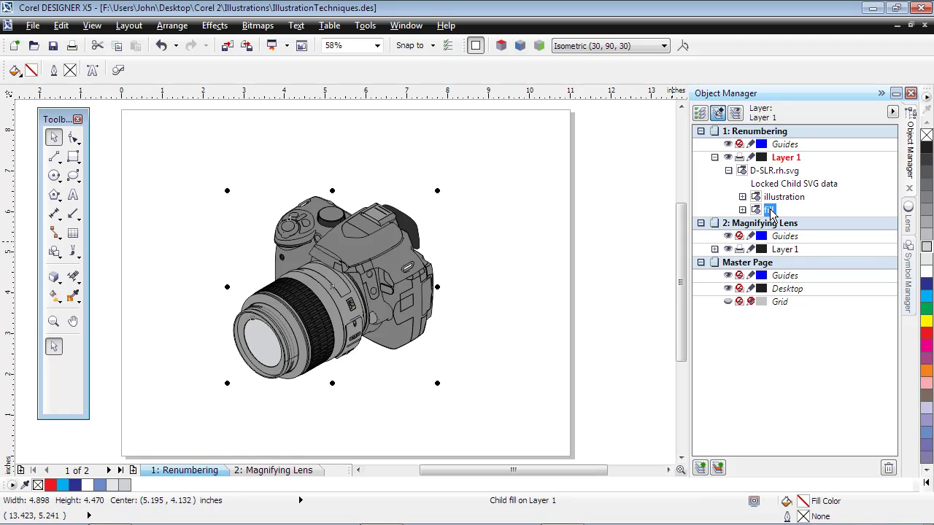
pyautogui.click(743, 211)
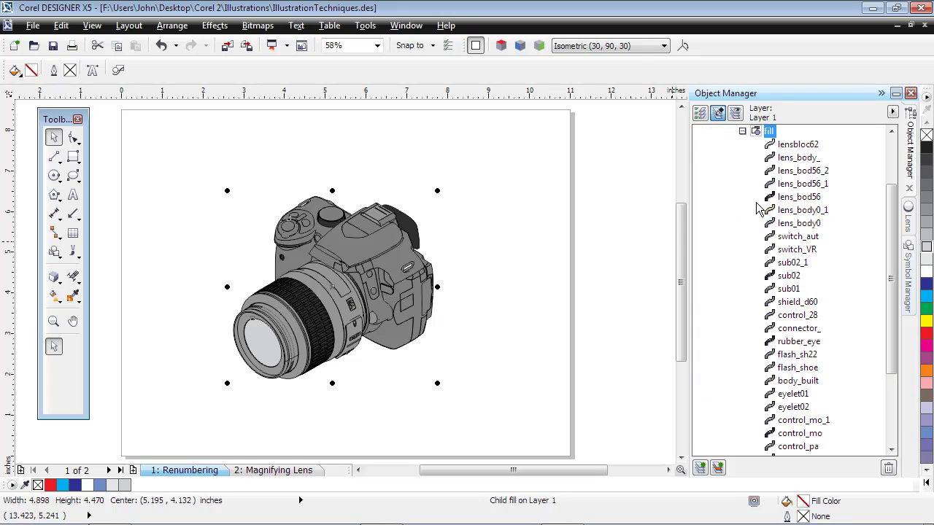
# Step: Fill the lensbloc62 lens part cyan, collapse the fill group, and deselect
pyautogui.click(784, 145)
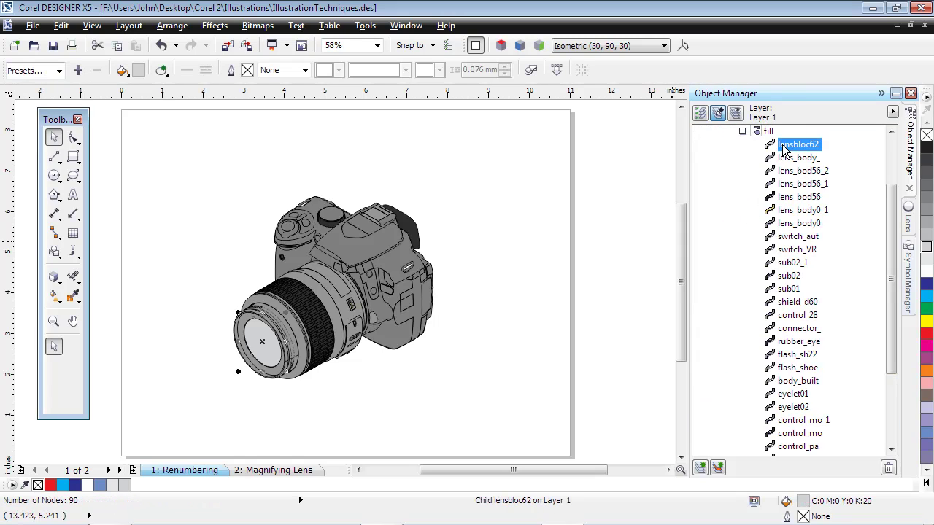
pyautogui.click(923, 296)
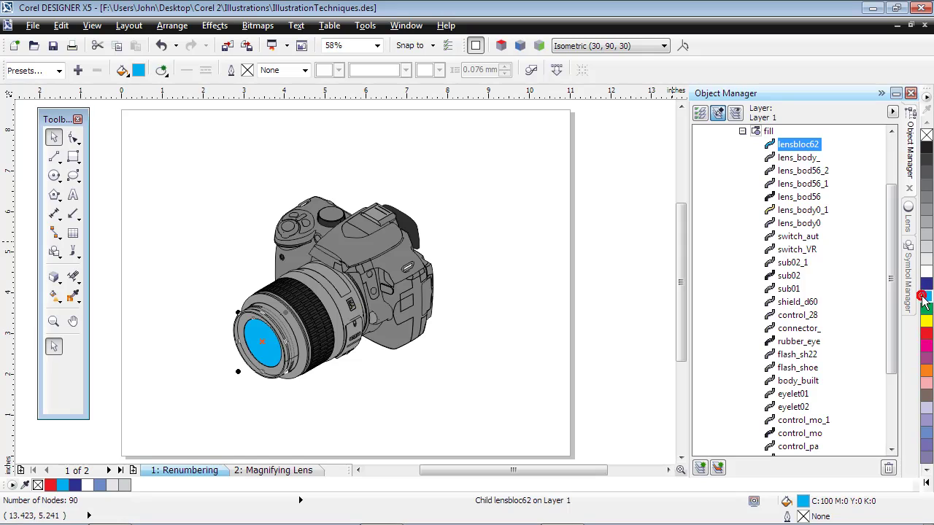
pyautogui.click(742, 132)
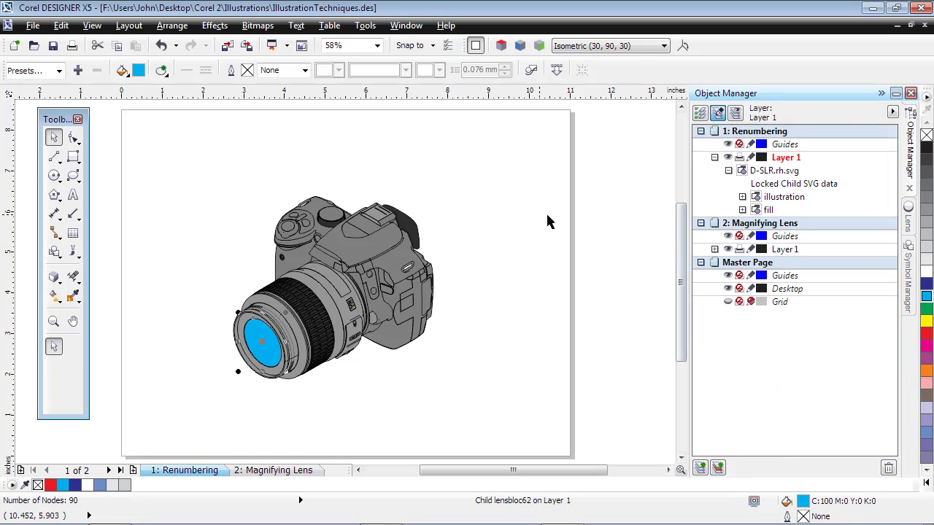
pyautogui.click(496, 213)
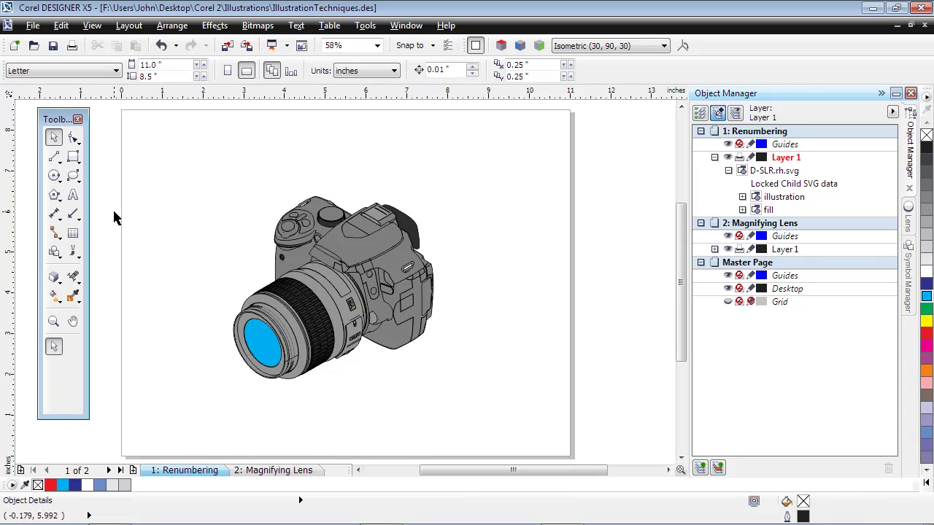
# Step: Set the 1-Leg Callout tool's text source to Increment
pyautogui.click(70, 216)
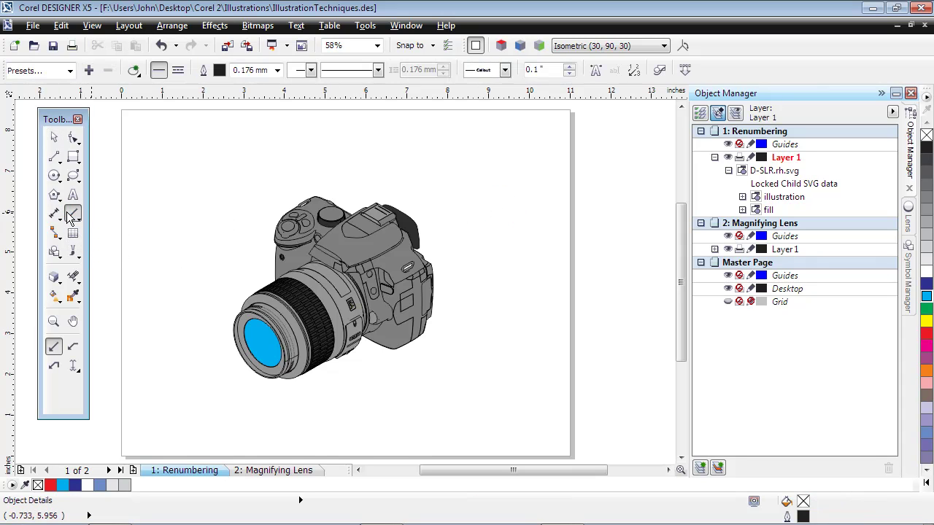
pyautogui.click(74, 363)
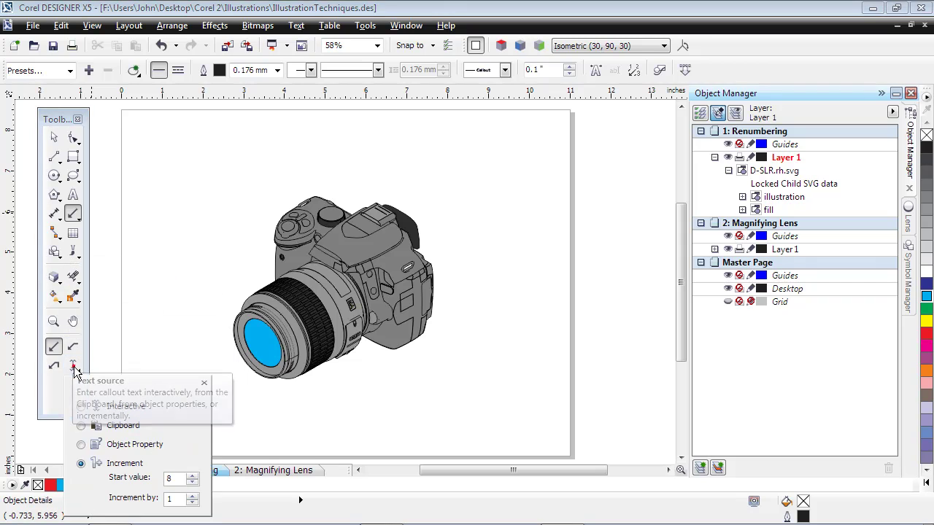
pyautogui.click(97, 464)
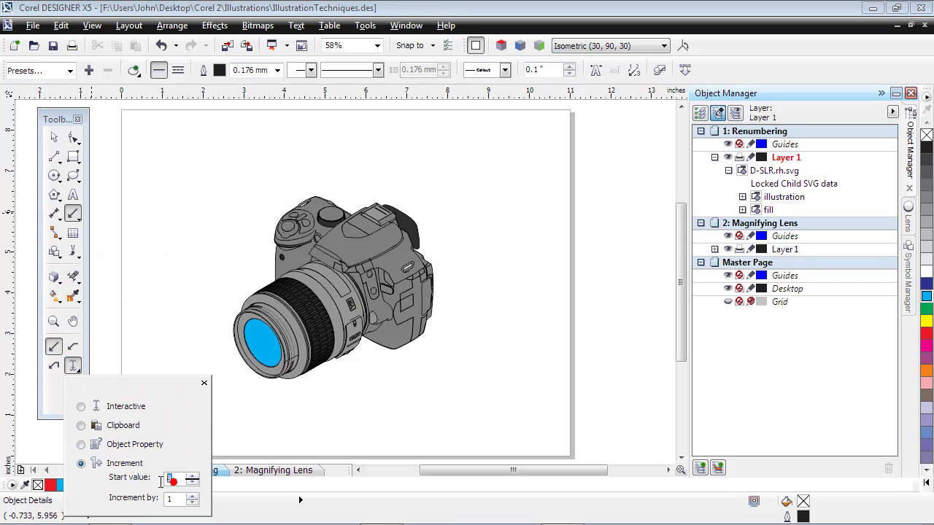
# Step: Set the callout start value to 1, then place callouts 1–3 on the lens barrel, body side and top
pyautogui.write('1')
pyautogui.click(204, 384)
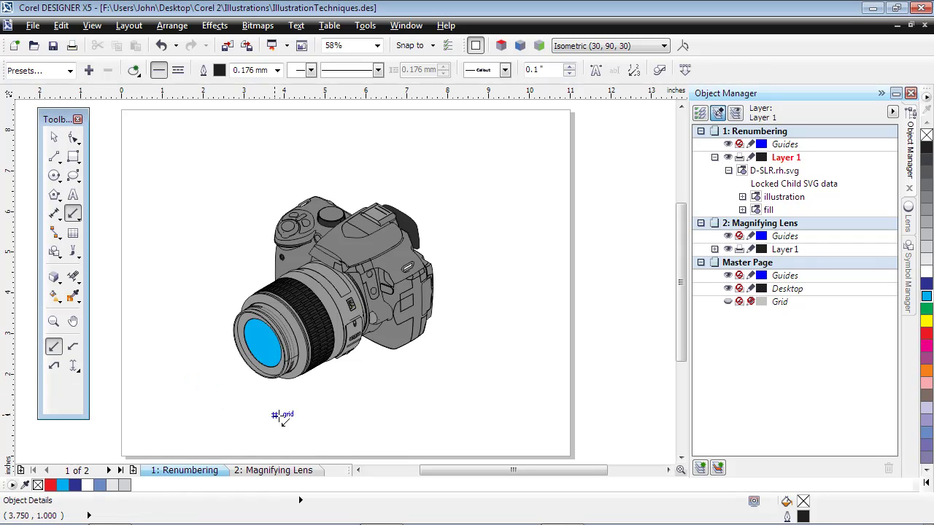
pyautogui.click(358, 337)
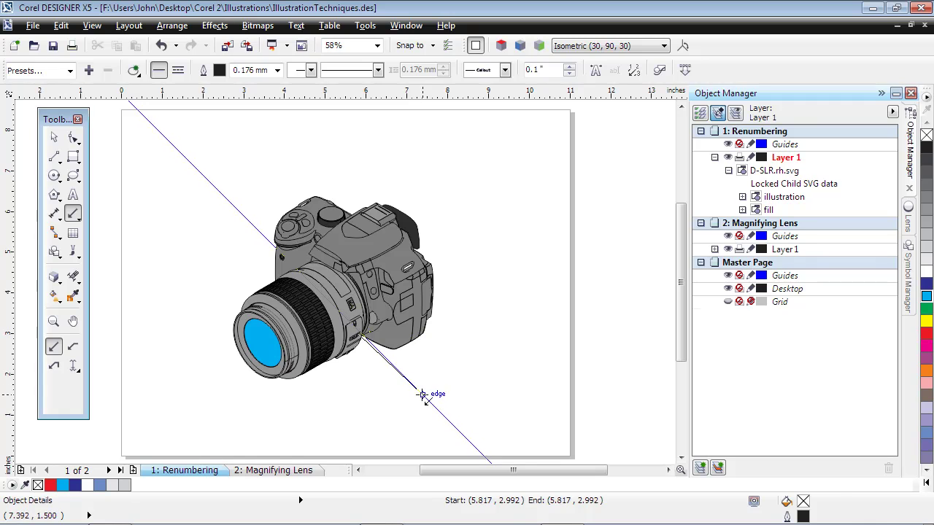
pyautogui.click(423, 394)
pyautogui.click(429, 299)
pyautogui.click(490, 299)
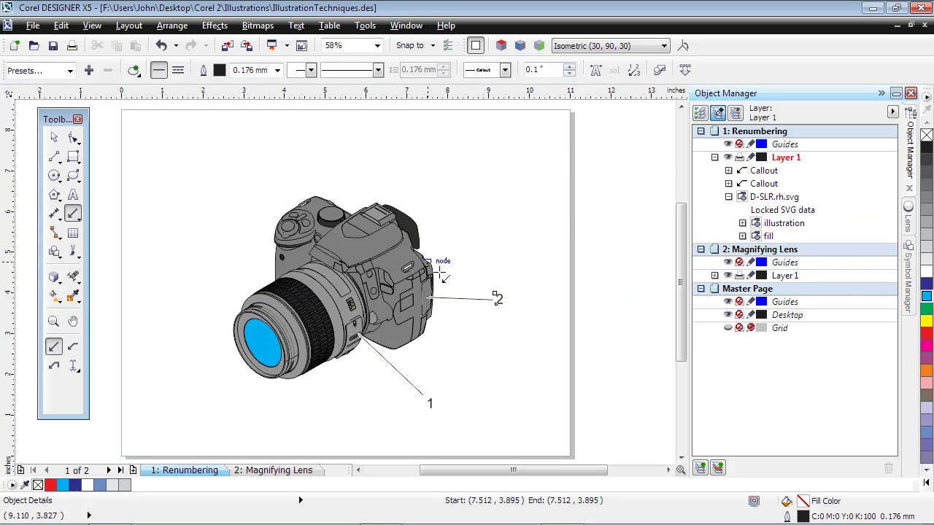
pyautogui.click(375, 212)
pyautogui.click(385, 160)
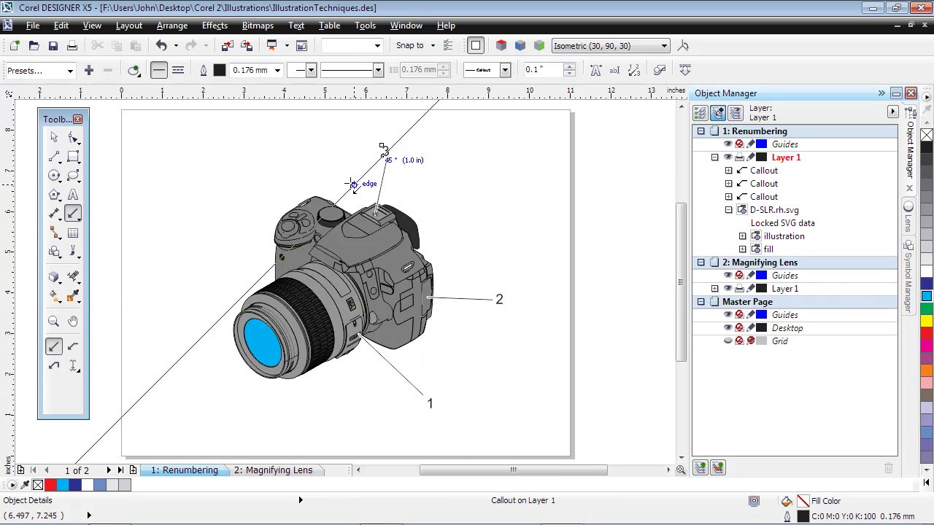
# Step: Add callouts 4–6 on the top dial, mode buttons and viewfinder edge
pyautogui.click(328, 213)
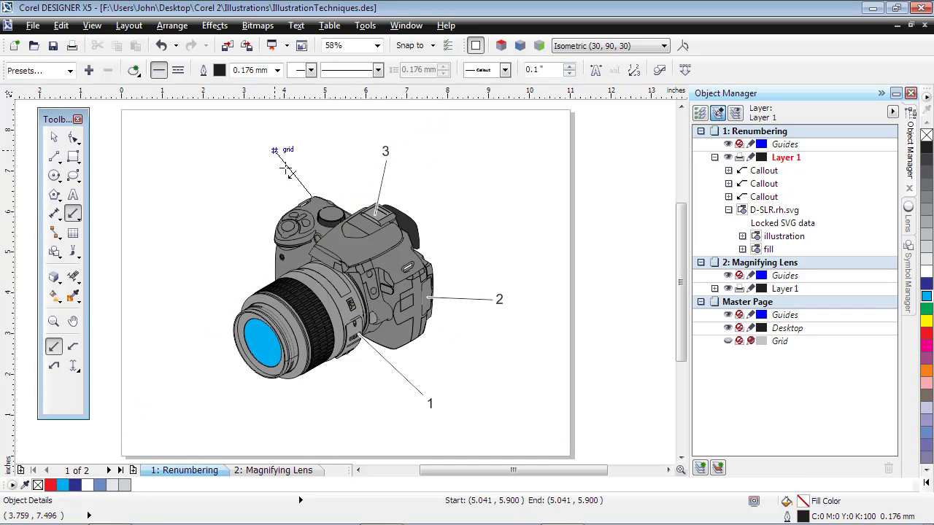
pyautogui.click(275, 153)
pyautogui.click(286, 224)
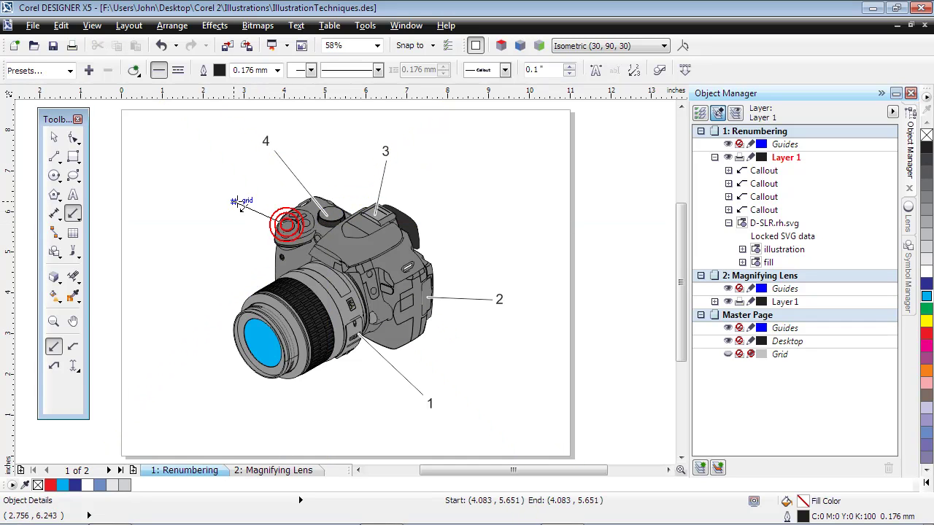
pyautogui.click(231, 198)
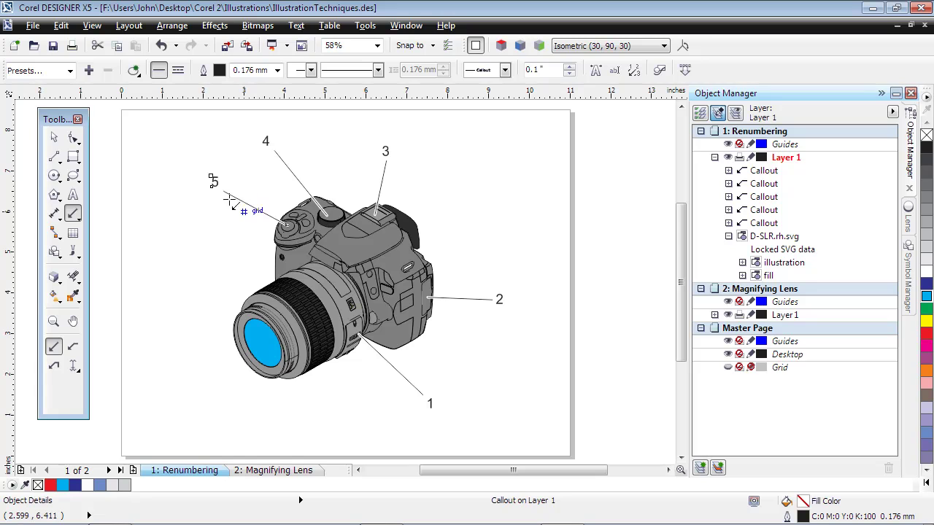
pyautogui.click(406, 217)
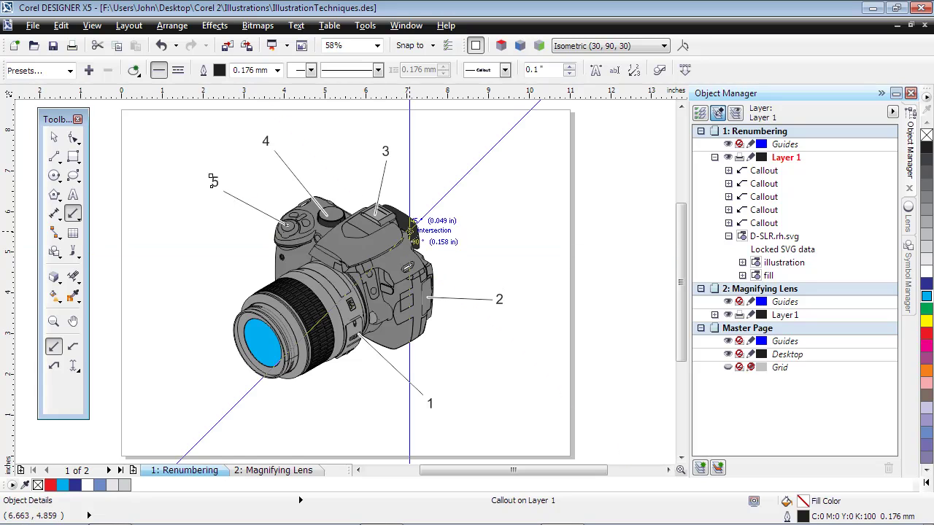
pyautogui.click(470, 188)
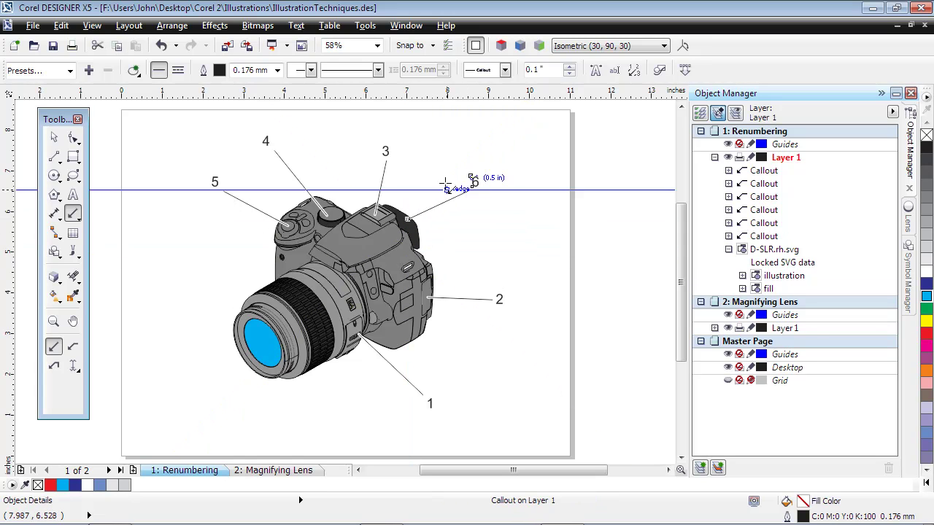
pyautogui.press('Escape')
pyautogui.press('Escape')
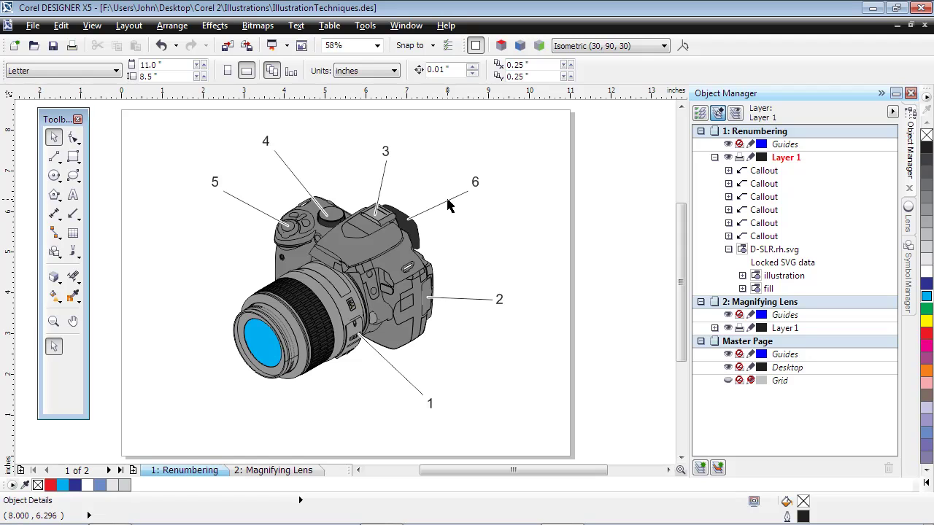
# Step: Renumber the viewfinder-edge callout 6 to 3, shifting the following callouts to 4–6
pyautogui.click(448, 202)
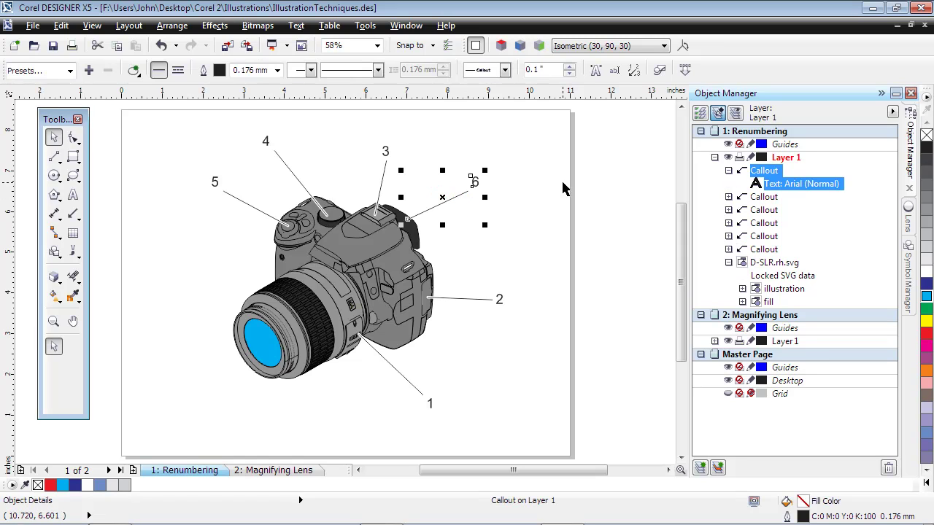
pyautogui.click(633, 71)
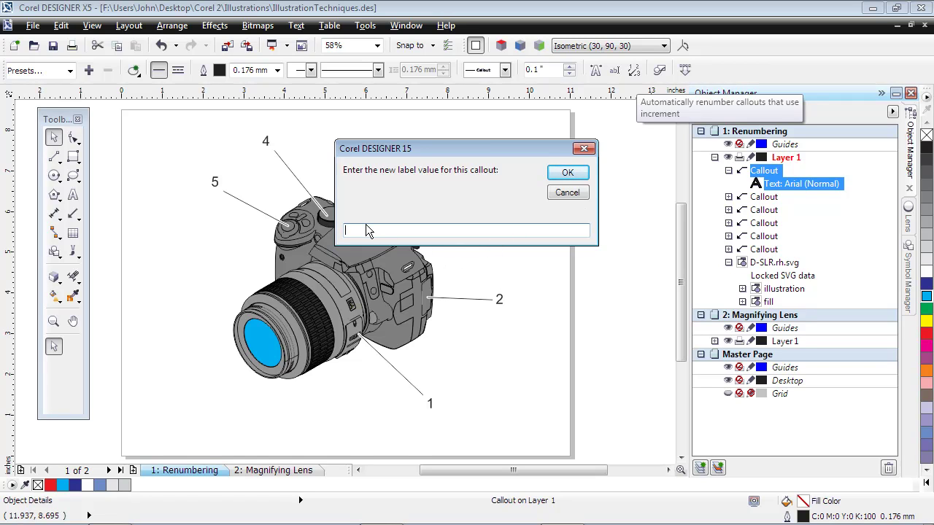
pyautogui.write('3')
pyautogui.click(559, 175)
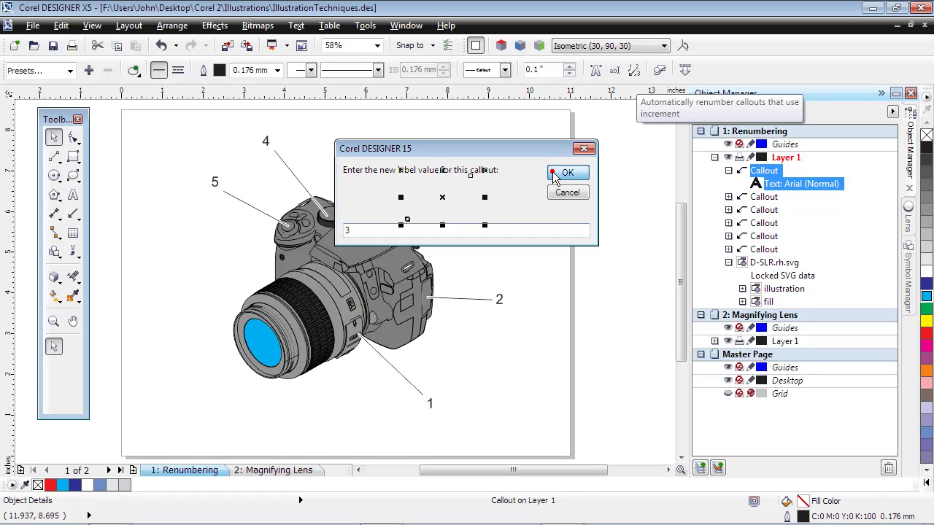
pyautogui.click(552, 178)
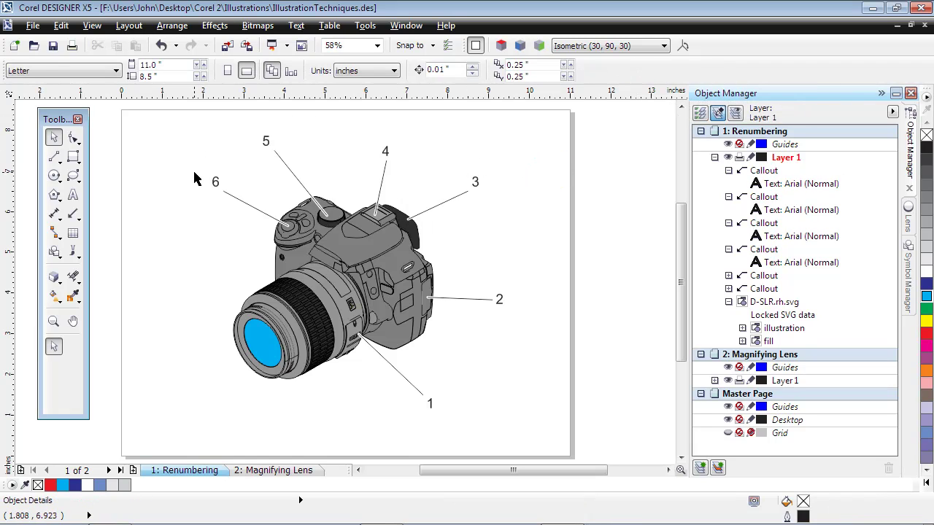
# Step: Go to the 2: Magnifying Lens page and pick the center-based Ellipse tool
pyautogui.click(274, 474)
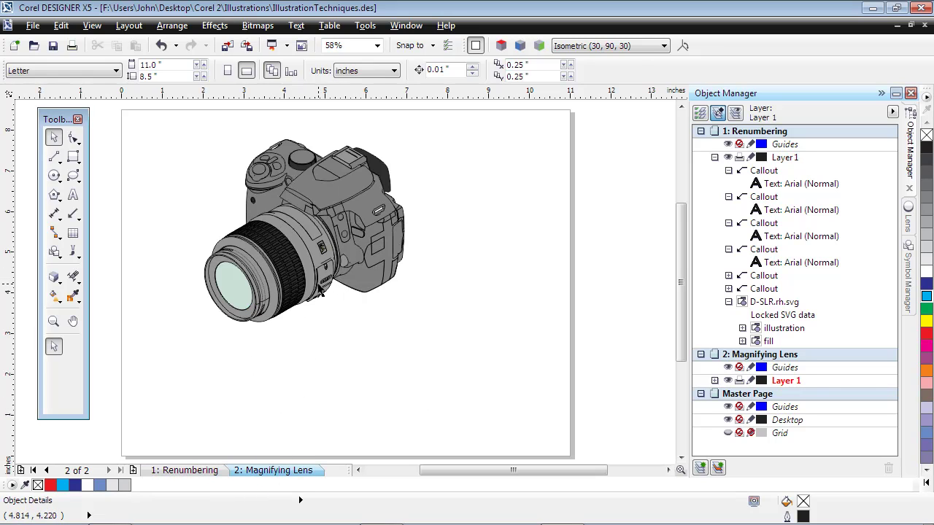
pyautogui.click(54, 178)
pyautogui.click(80, 199)
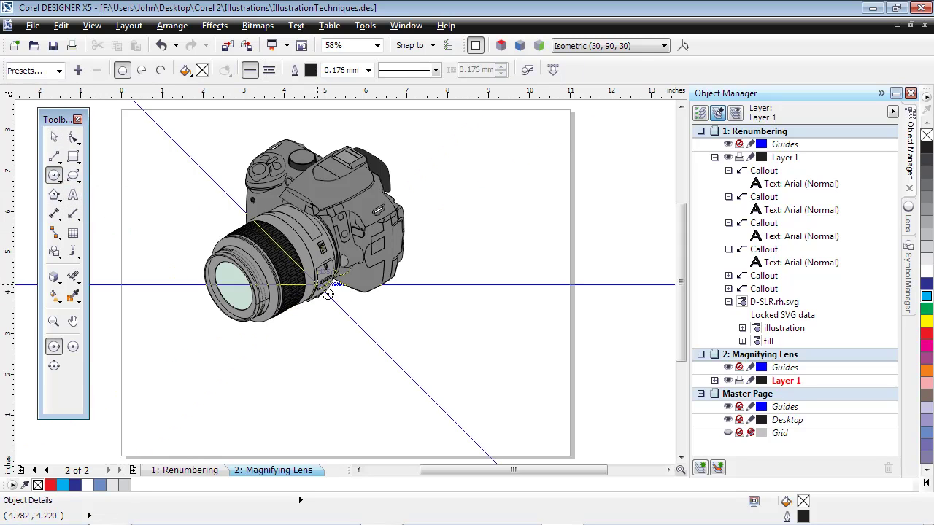
pyautogui.moveTo(326, 281)
pyautogui.mouseDown()
pyautogui.moveTo(333, 264)
pyautogui.moveTo(278, 241)
pyautogui.mouseUp()
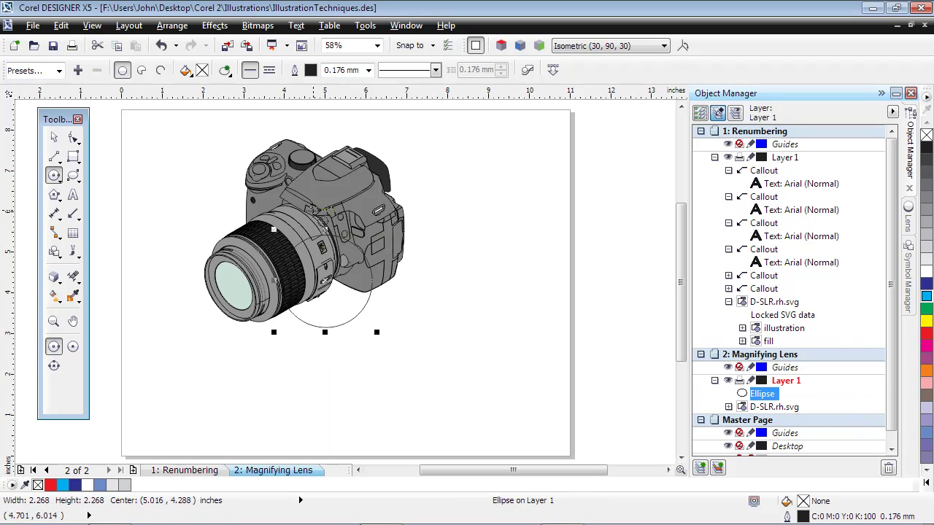
pyautogui.click(215, 26)
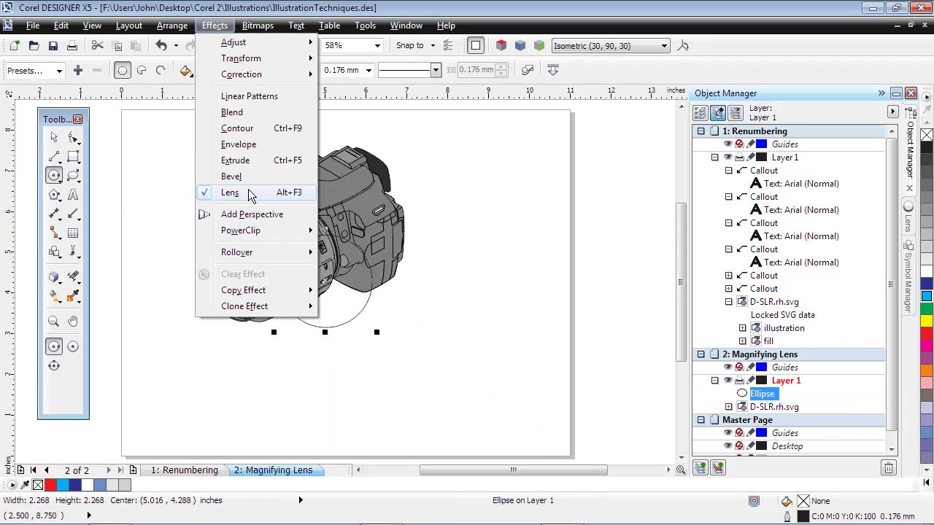
pyautogui.click(180, 186)
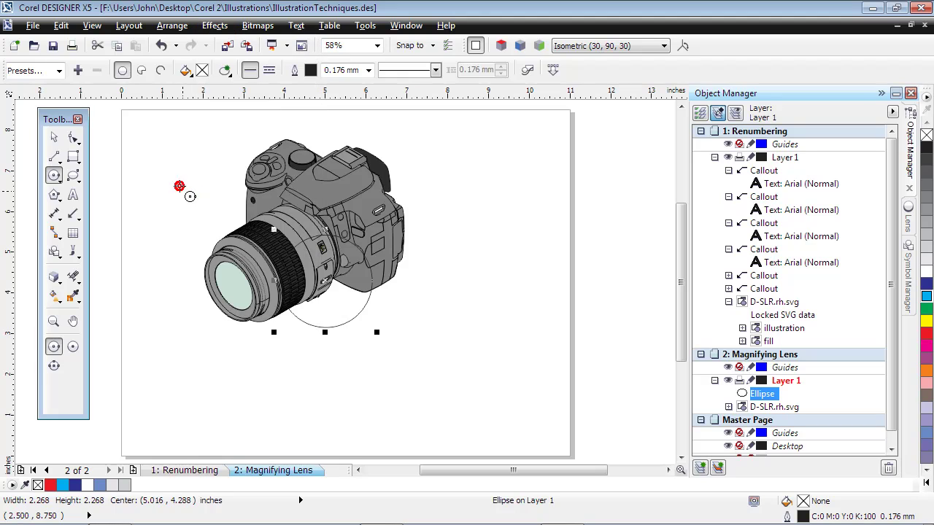
# Step: Apply a Magnify lens of amount 3.0 with Viewpoint enabled to the circle, and lock auto-apply
pyautogui.click(906, 218)
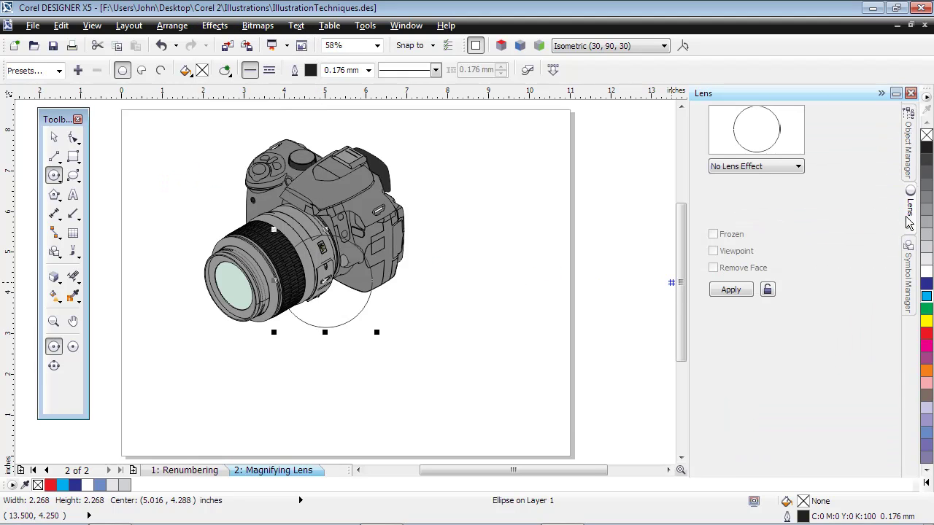
pyautogui.click(798, 167)
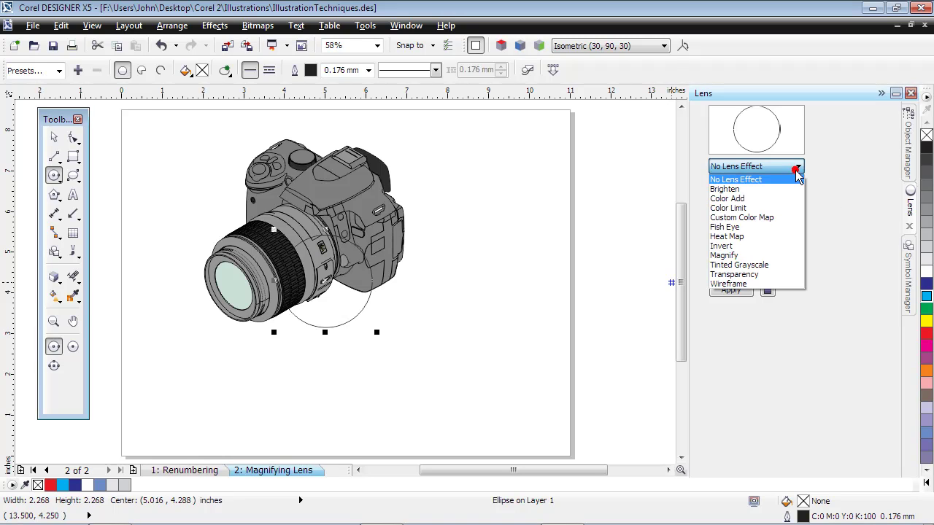
pyautogui.click(771, 255)
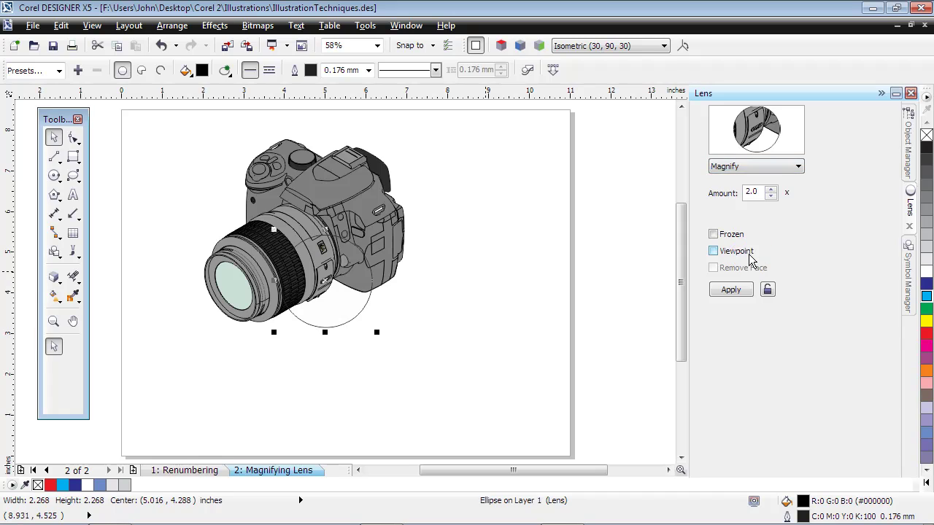
pyautogui.moveTo(757, 193); pyautogui.dragTo(740, 201)
pyautogui.write('3')
pyautogui.press('Return')
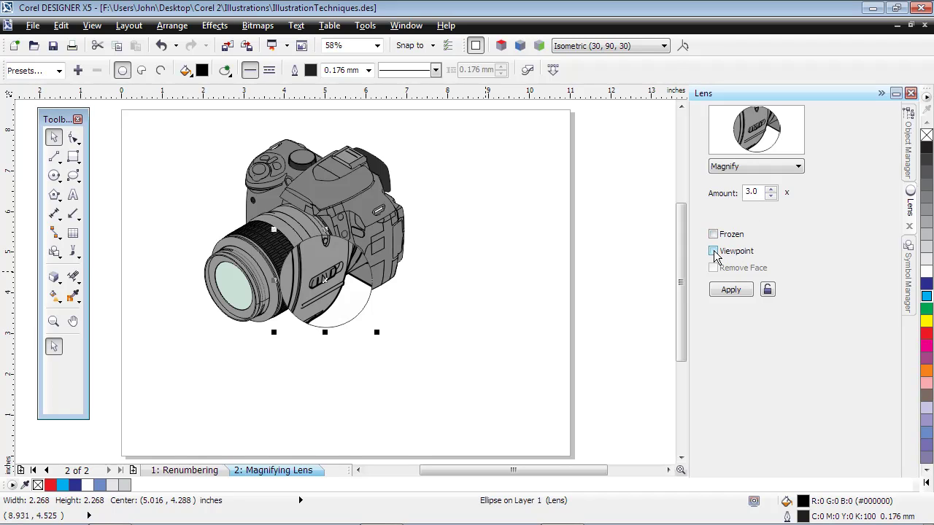
pyautogui.click(713, 251)
pyautogui.click(732, 289)
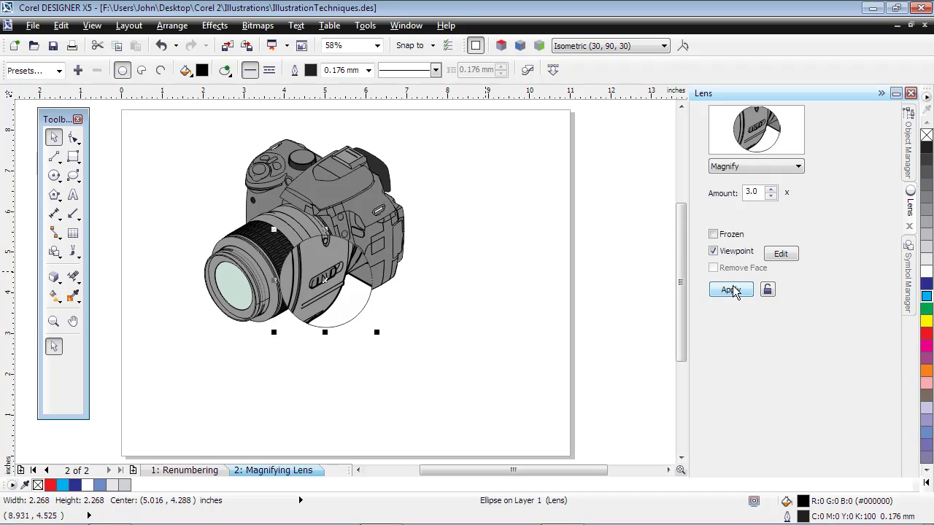
pyautogui.click(767, 291)
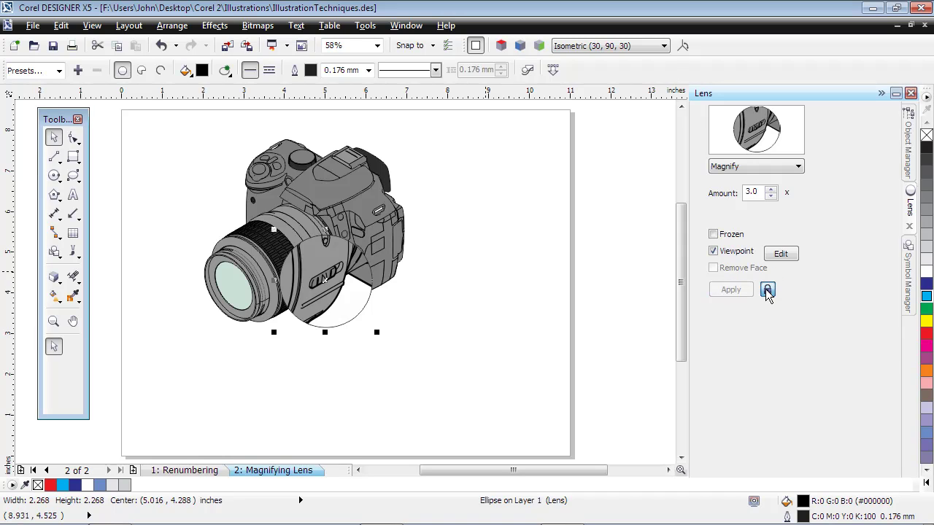
# Step: Move the lens below-right of the camera and fill the switch_aut part red
pyautogui.moveTo(325, 282); pyautogui.dragTo(385, 341)
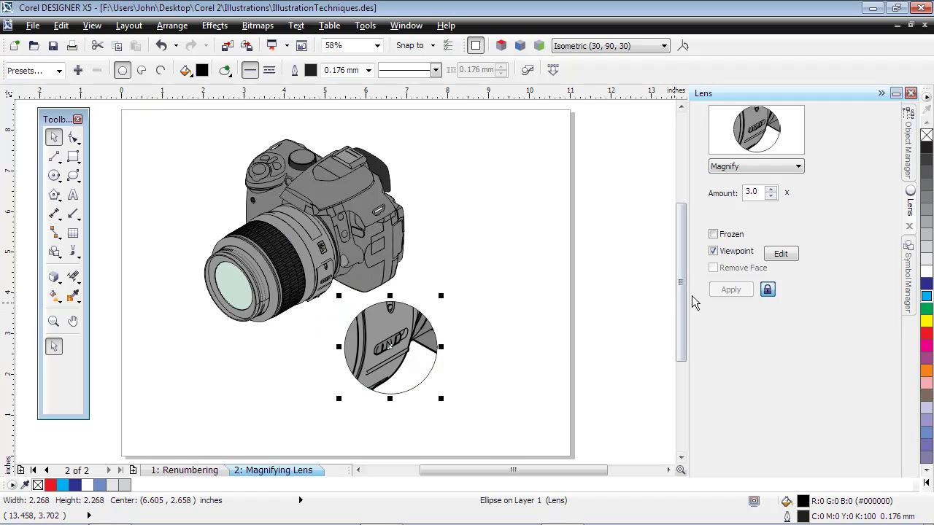
pyautogui.click(915, 150)
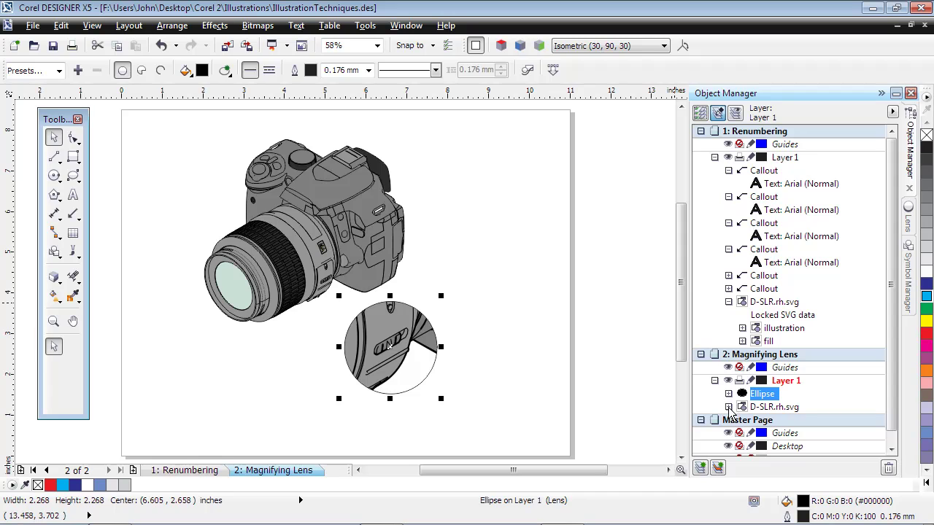
pyautogui.click(729, 407)
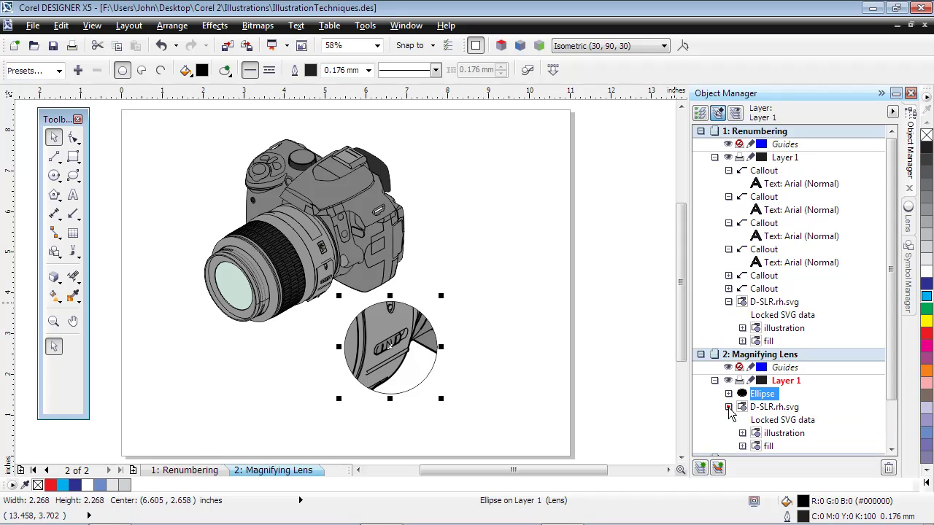
pyautogui.click(742, 447)
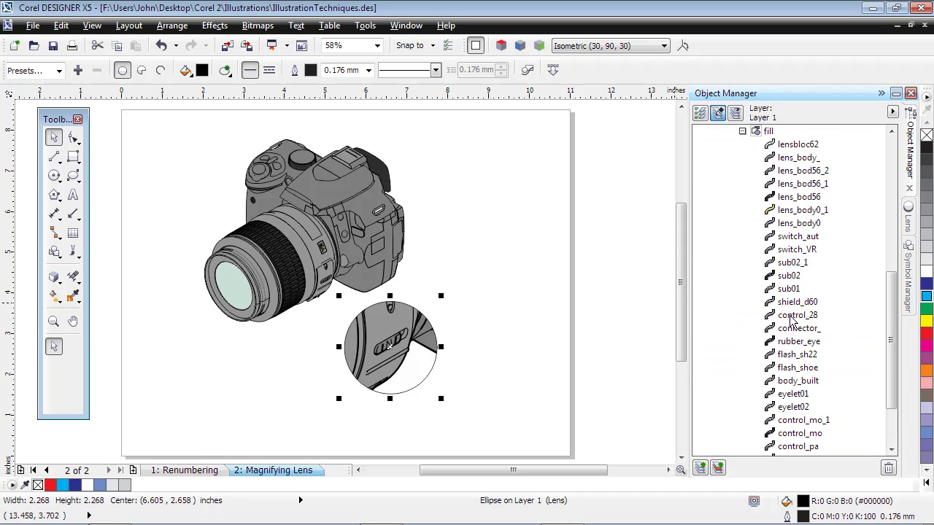
pyautogui.click(786, 238)
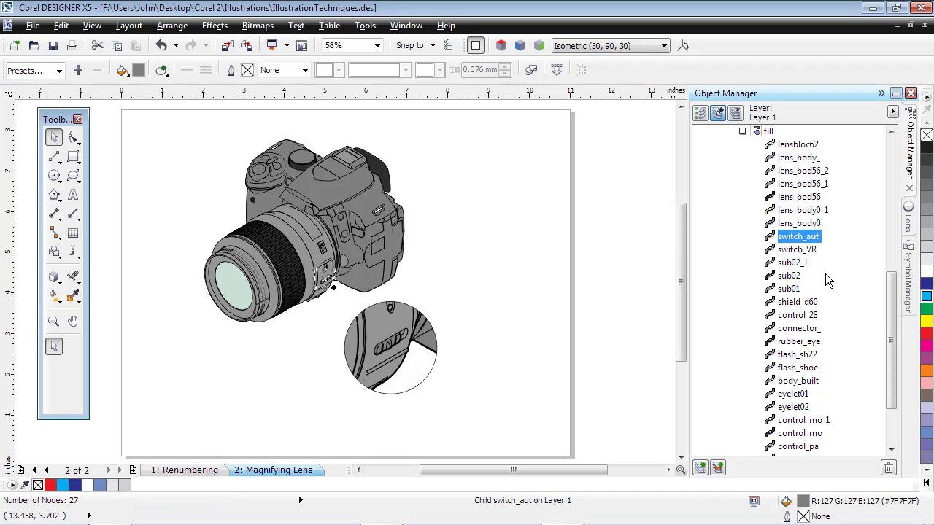
pyautogui.click(926, 334)
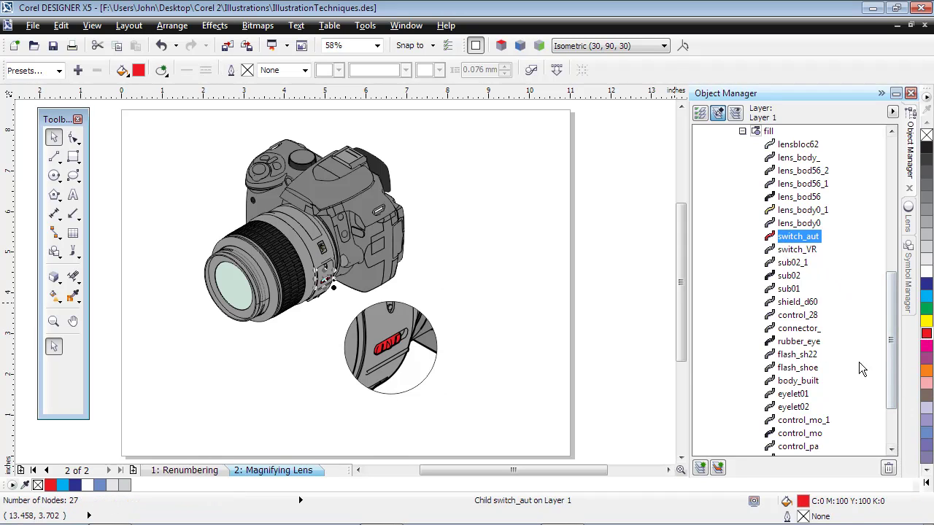
pyautogui.click(494, 299)
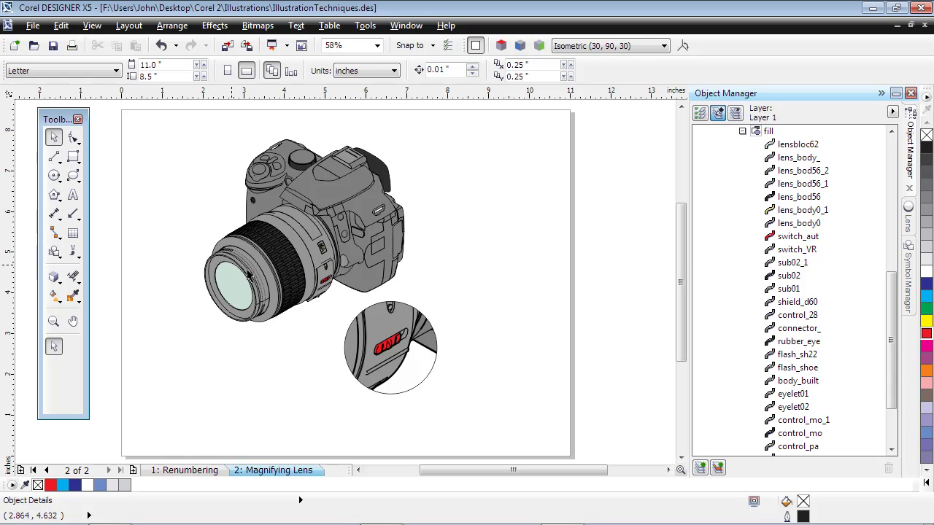
# Step: Circle the switch on the camera and draw two tangent lines linking it to the lens
pyautogui.click(62, 174)
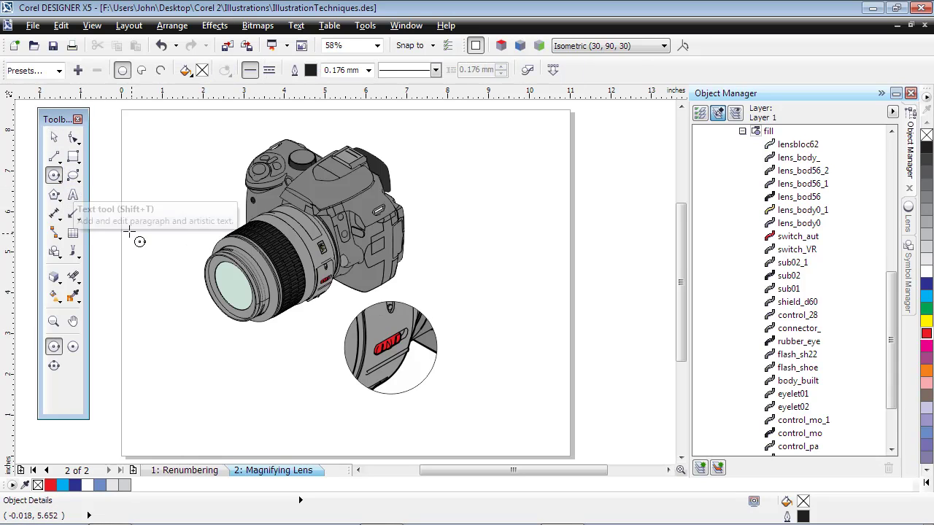
pyautogui.moveTo(329, 283); pyautogui.dragTo(356, 311)
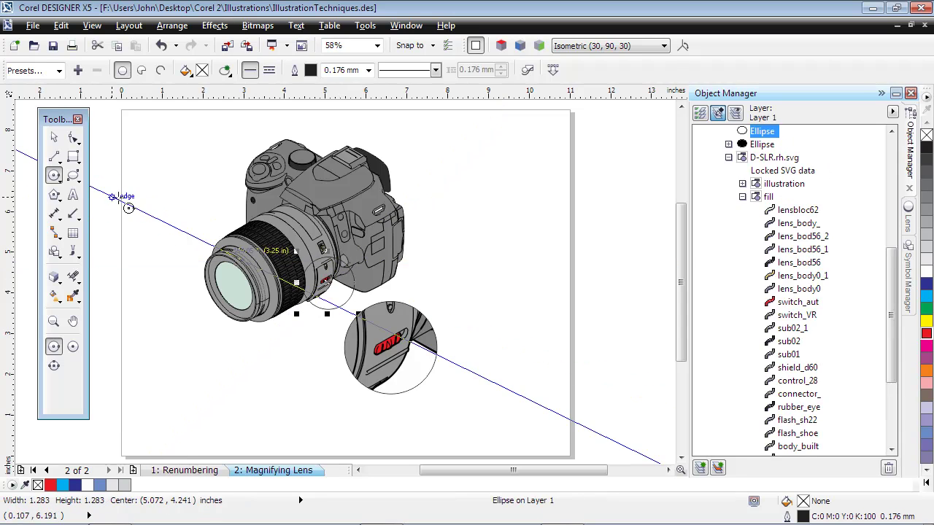
pyautogui.click(58, 157)
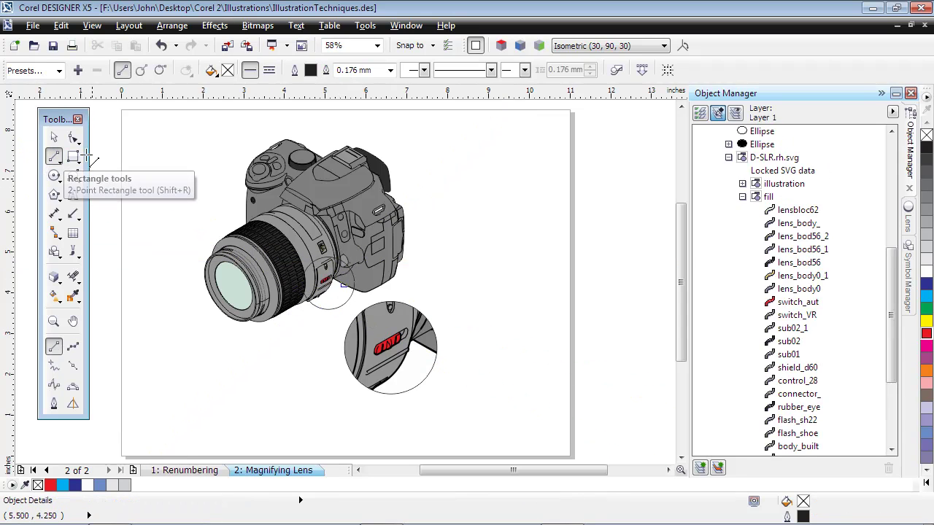
pyautogui.click(160, 70)
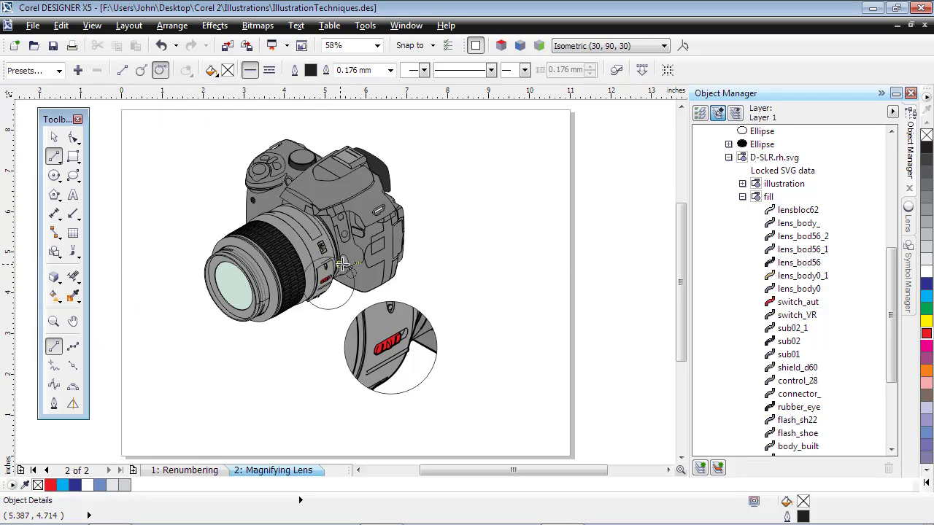
pyautogui.moveTo(344, 264); pyautogui.dragTo(476, 305)
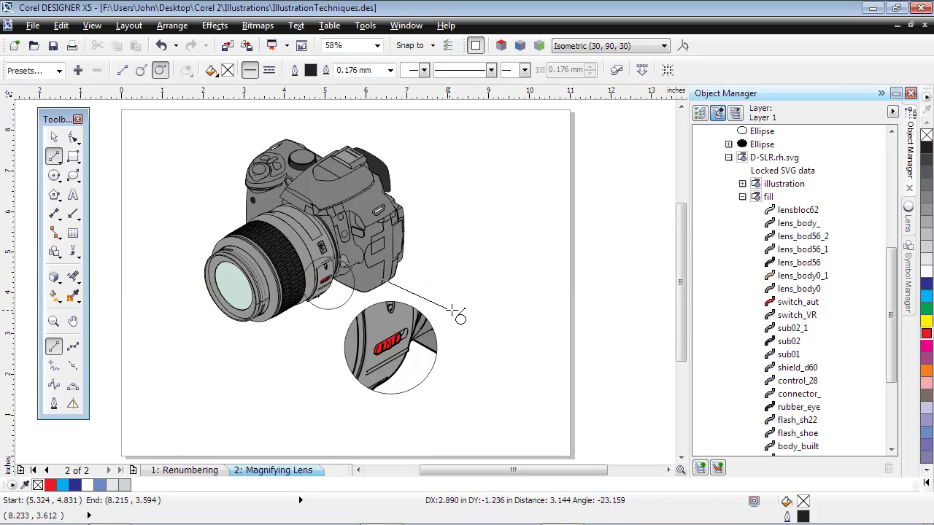
pyautogui.moveTo(476, 305); pyautogui.dragTo(433, 315)
pyautogui.moveTo(433, 316); pyautogui.dragTo(433, 316)
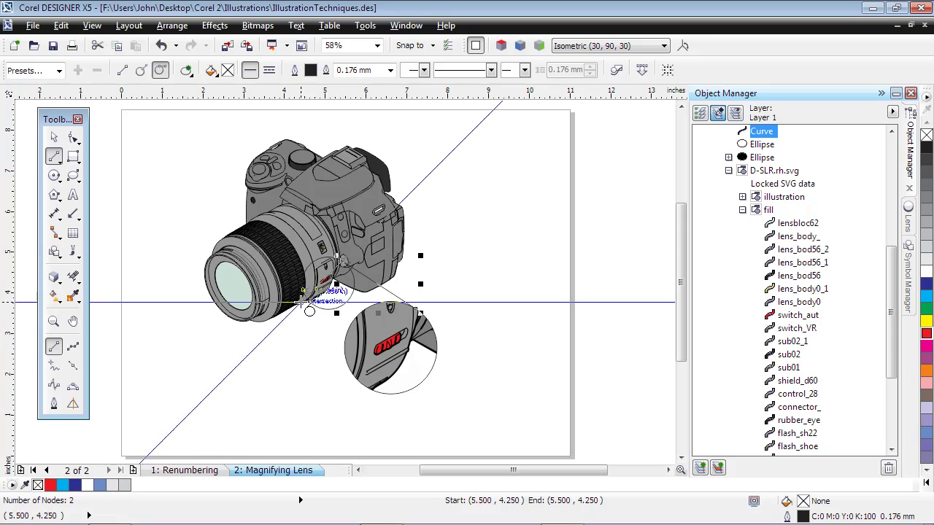
pyautogui.moveTo(309, 302)
pyautogui.mouseDown()
pyautogui.moveTo(340, 382)
pyautogui.moveTo(355, 375)
pyautogui.mouseUp()
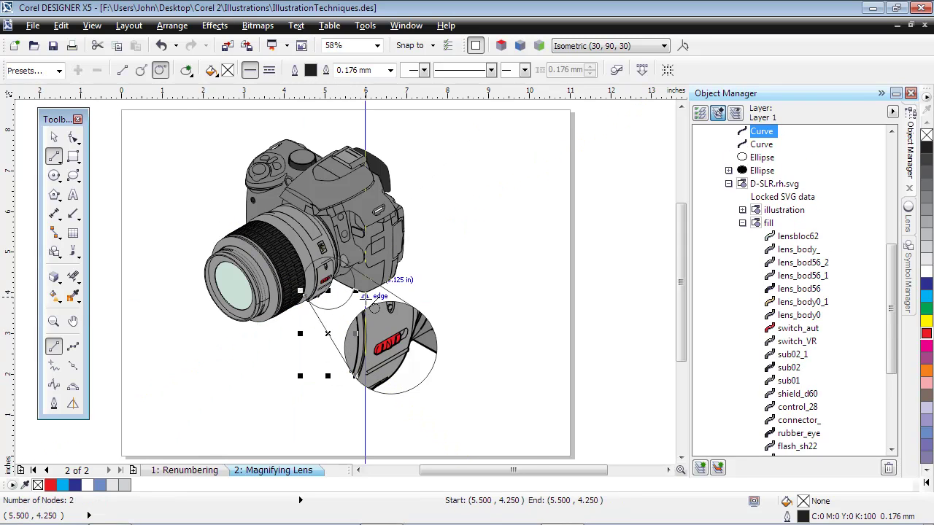
pyautogui.press('space')
pyautogui.keyDown('shift'); pyautogui.click(385, 299); pyautogui.keyUp('shift')
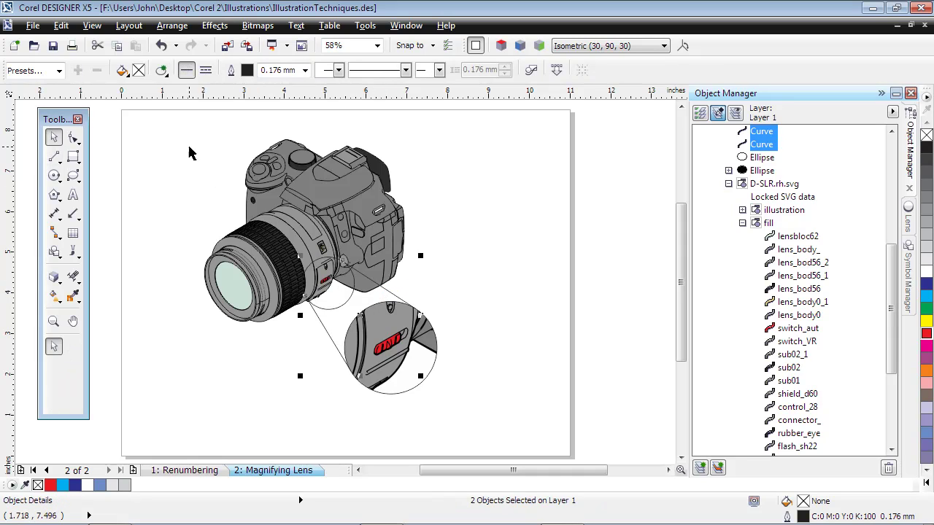
# Step: Give both tangent lines a white halo and move them below the ellipses in Object Manager
pyautogui.click(162, 71)
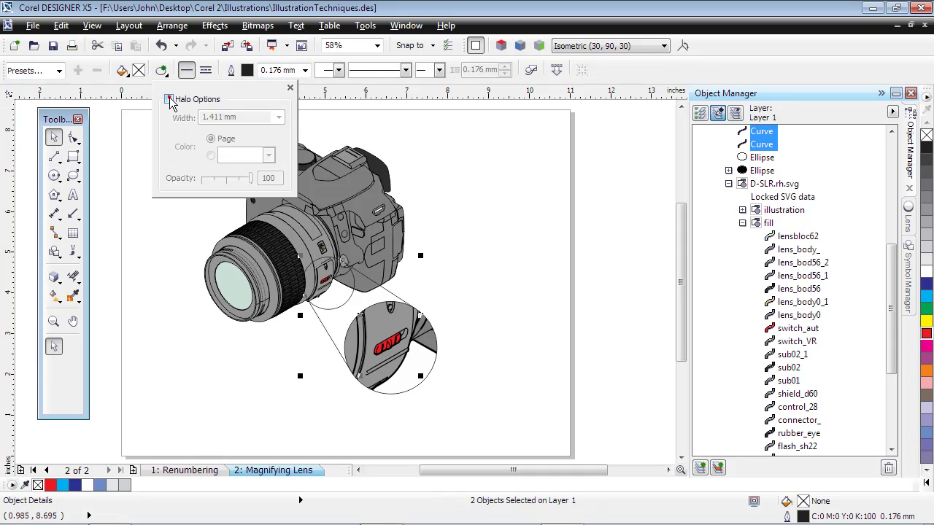
pyautogui.click(169, 100)
pyautogui.click(290, 89)
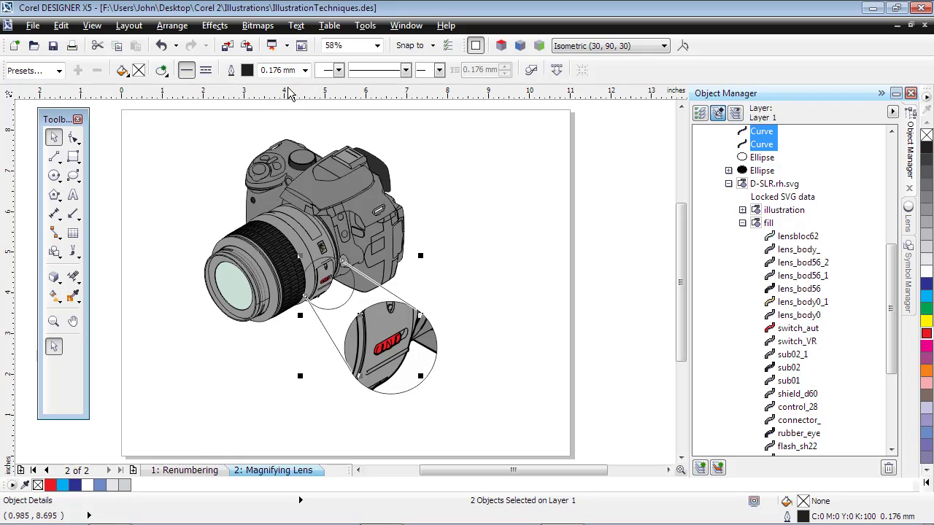
pyautogui.moveTo(759, 148); pyautogui.dragTo(759, 184)
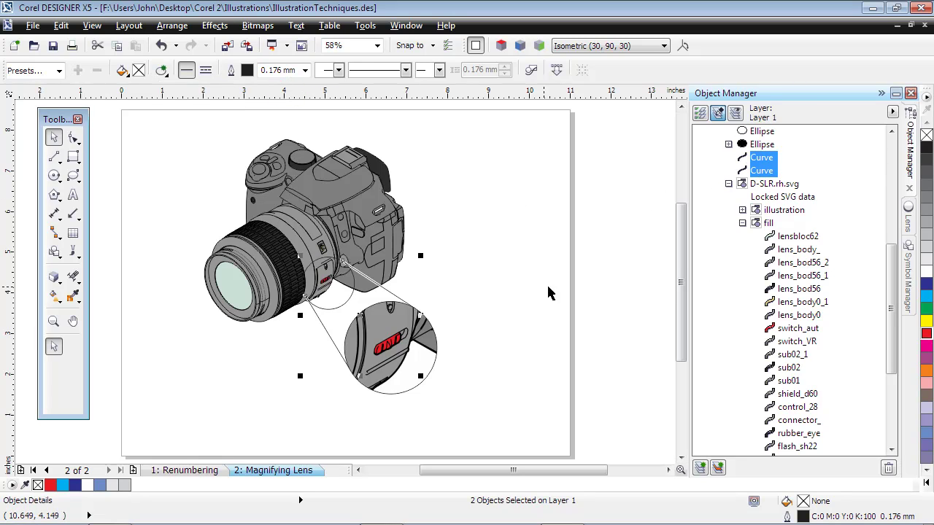
pyautogui.click(516, 292)
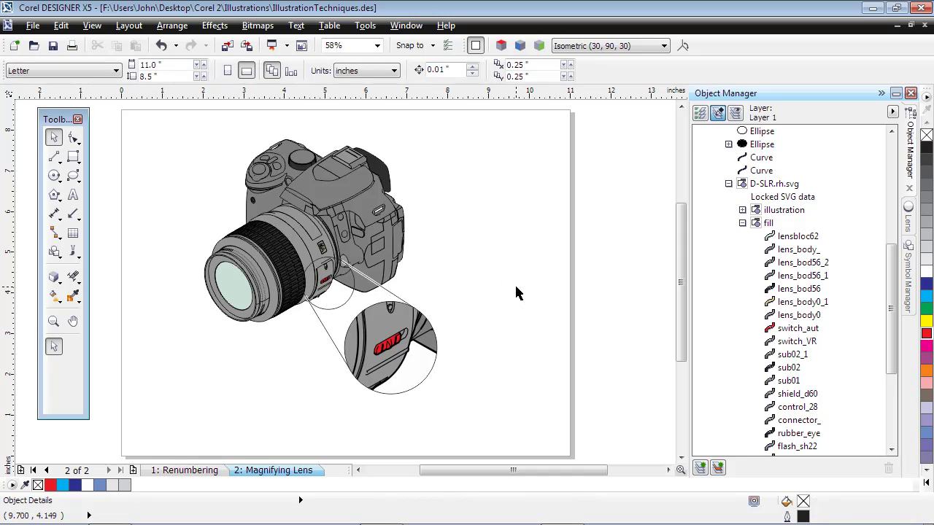